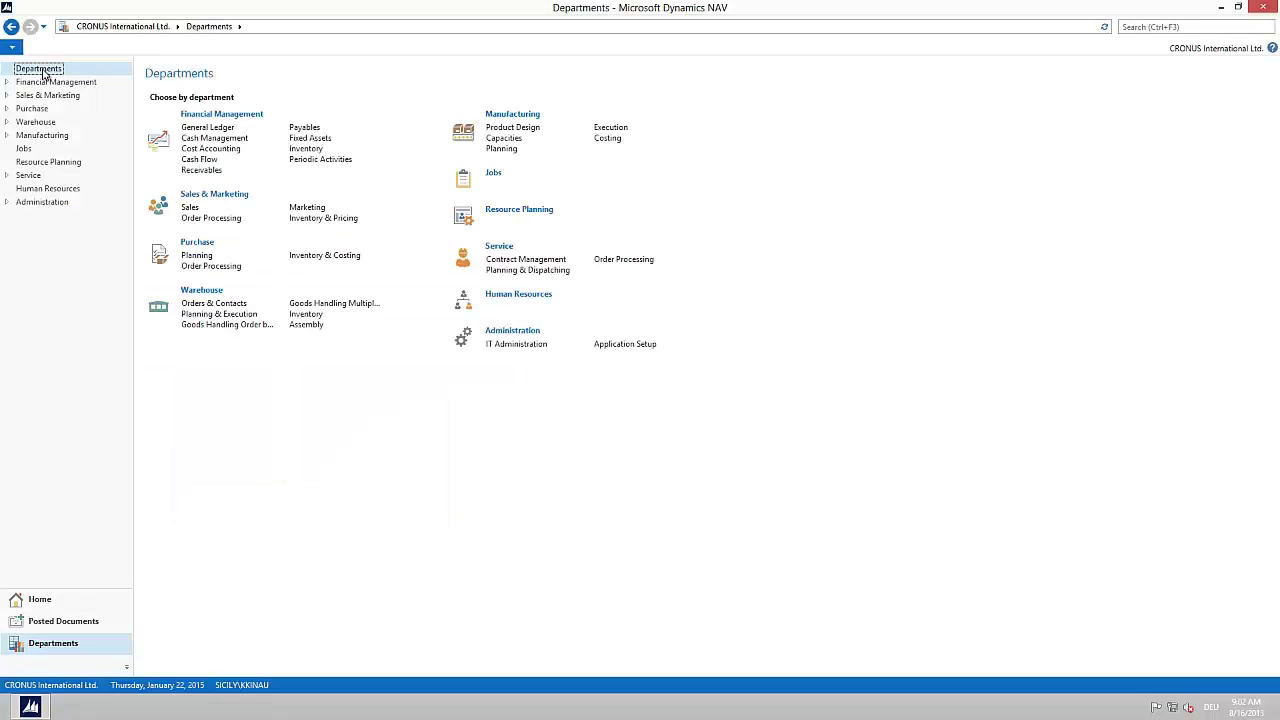
# Open the Account Schedule KPI Web Service Setup under Administration > IT Administration > General.
pyautogui.click(30, 202)
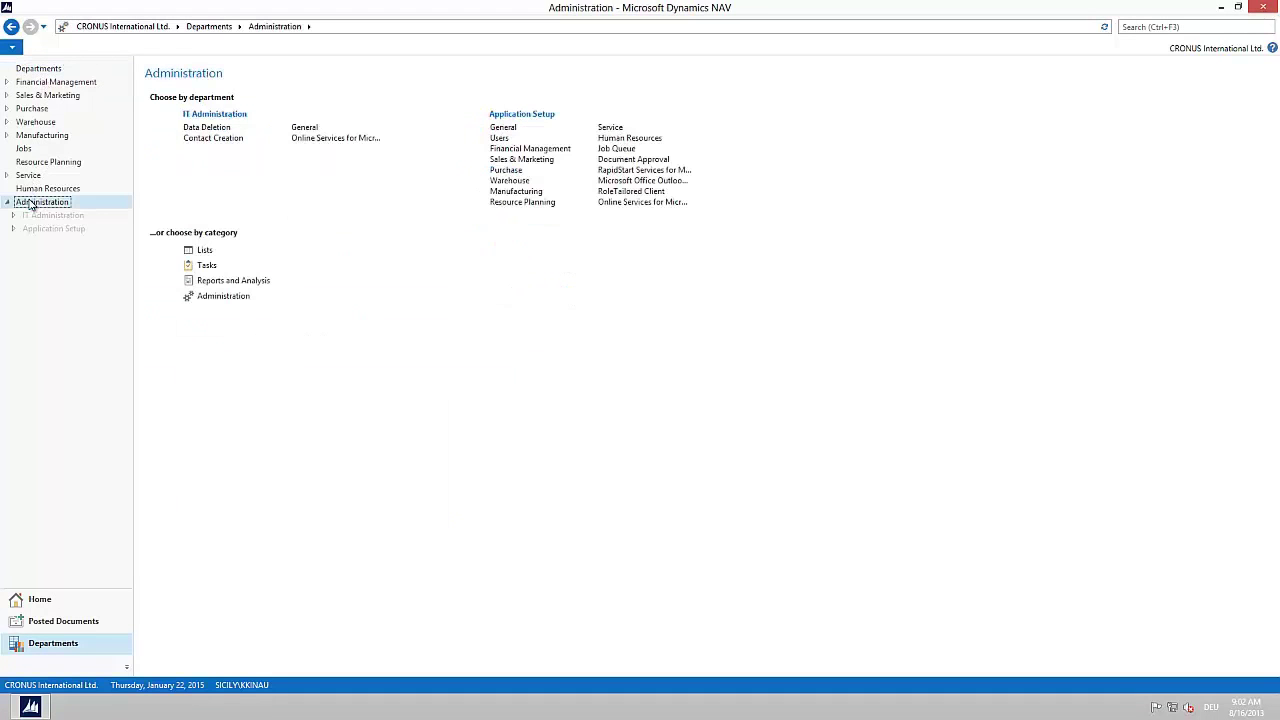
pyautogui.click(32, 215)
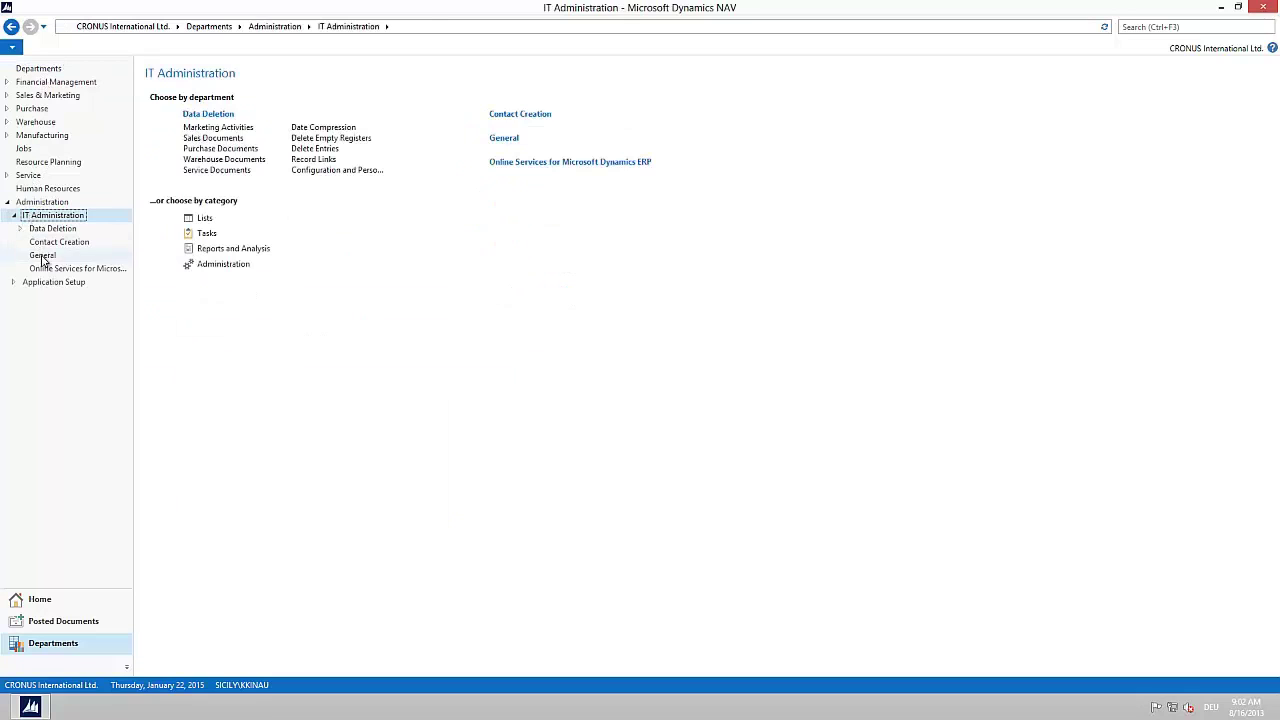
pyautogui.click(42, 255)
pyautogui.click(271, 409)
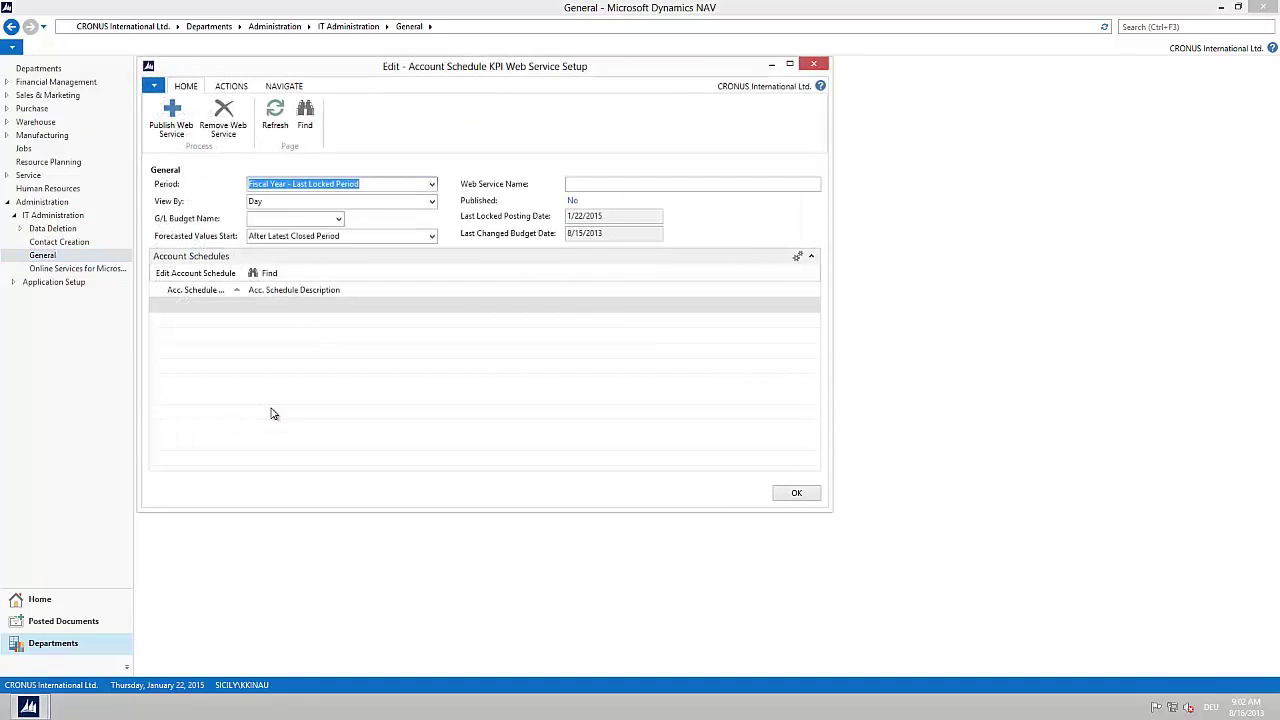
# Set the G/L Budget Name to 2015 and the Web Service Name to KPI.
pyautogui.click(339, 219)
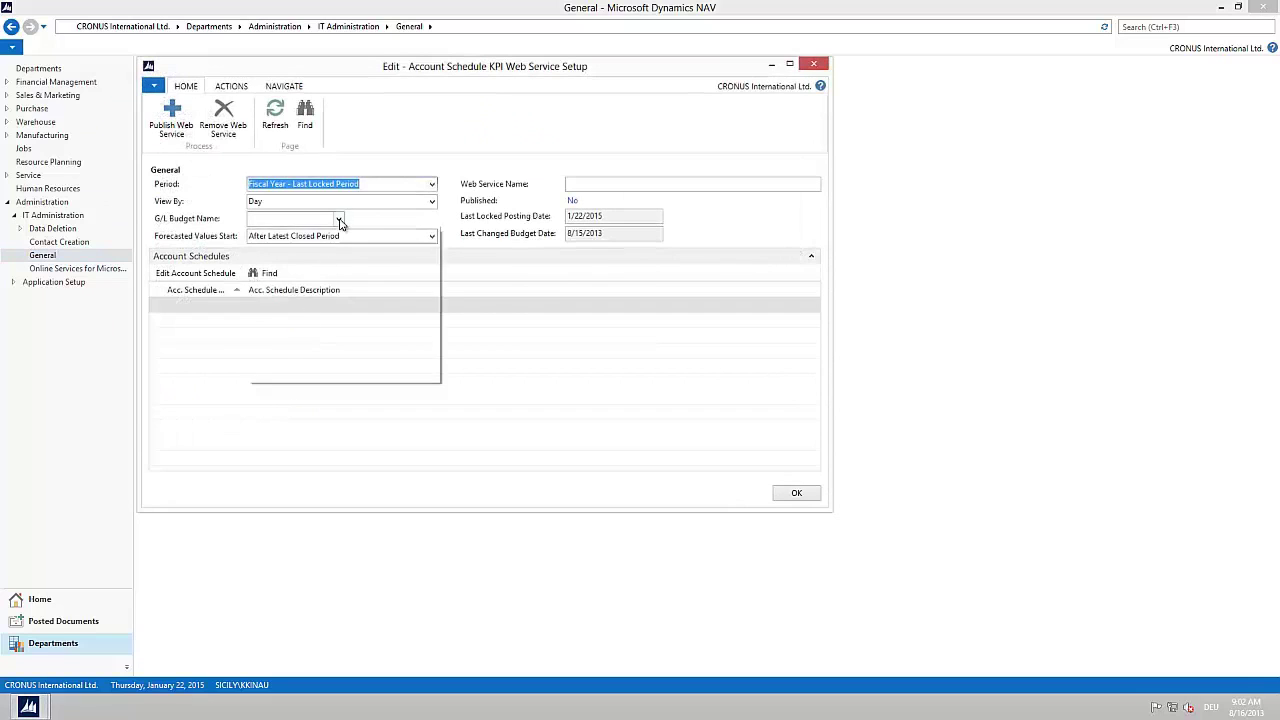
pyautogui.click(322, 343)
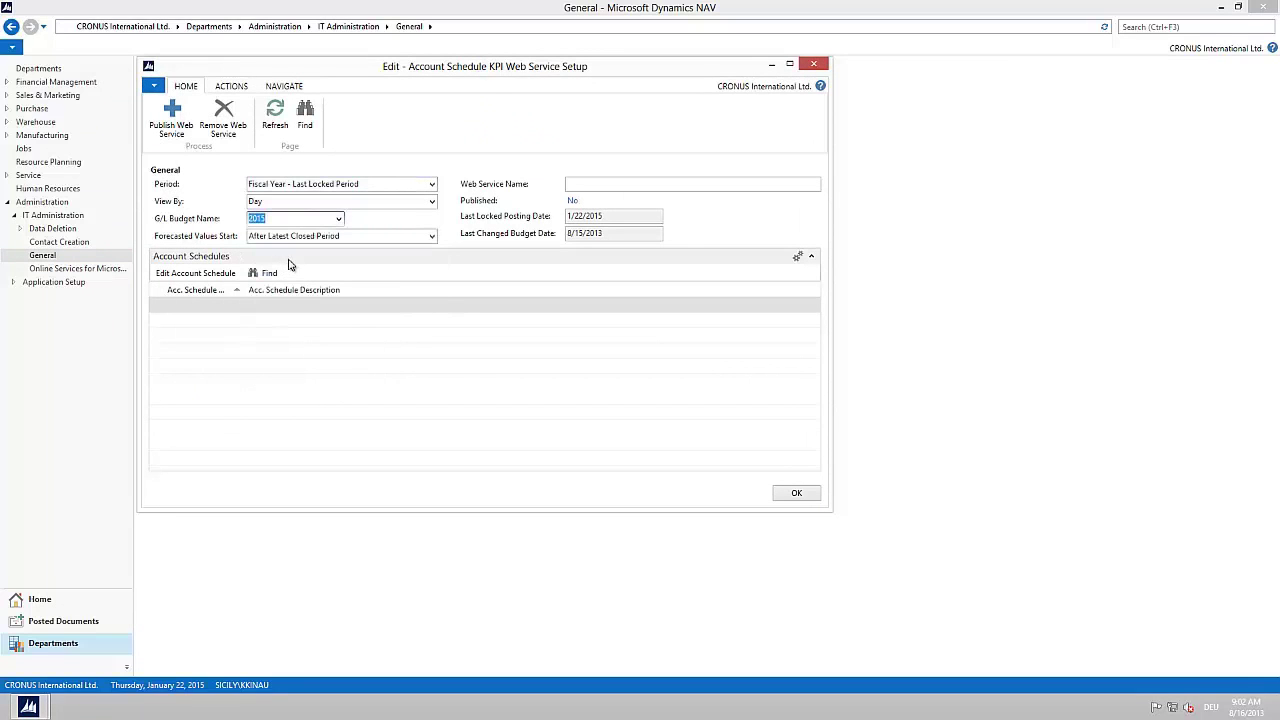
pyautogui.click(587, 184)
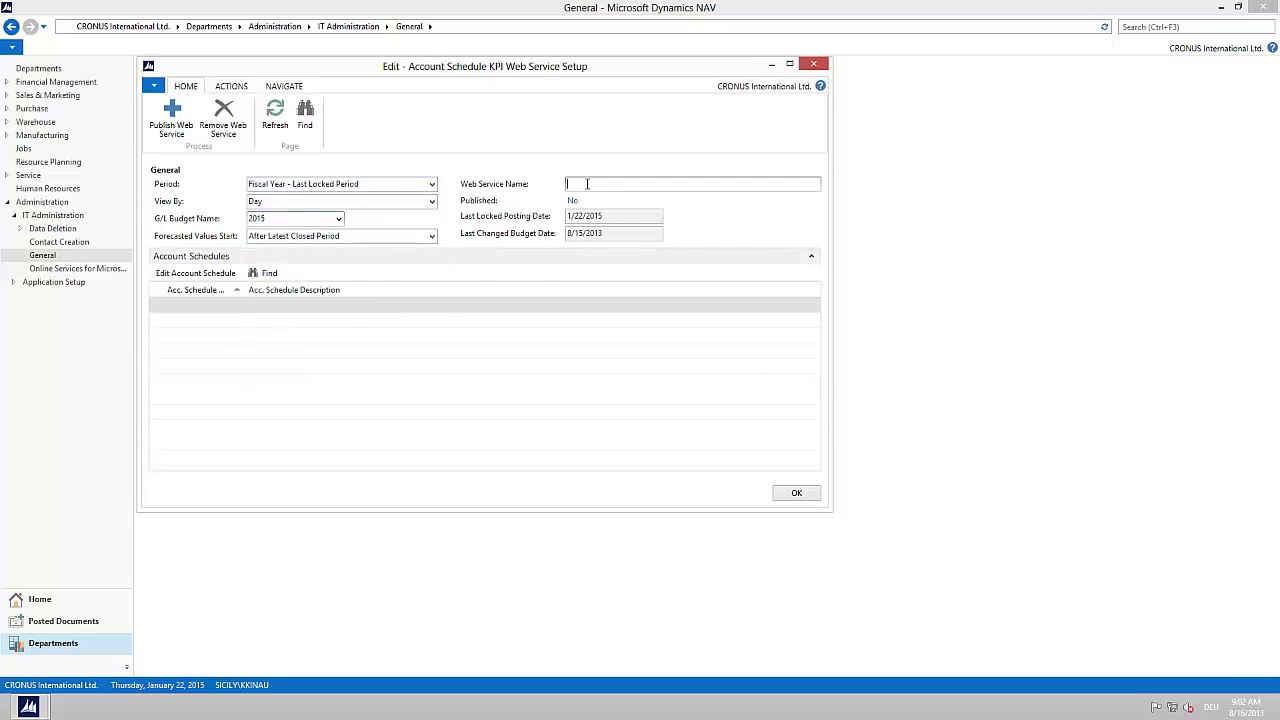
pyautogui.write('KPI')
# Add the ANALYSIS account schedule to the KPI setup and publish it as a web service.
pyautogui.click(237, 309)
pyautogui.click(237, 307)
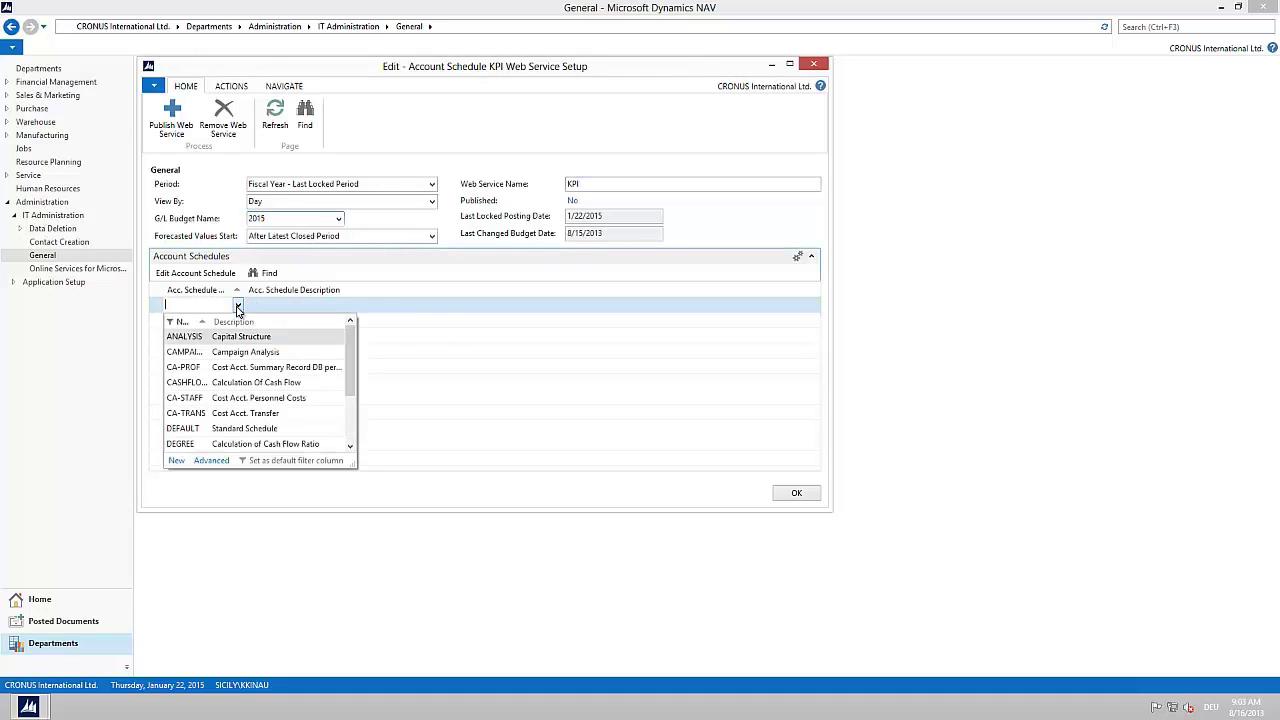
pyautogui.click(190, 337)
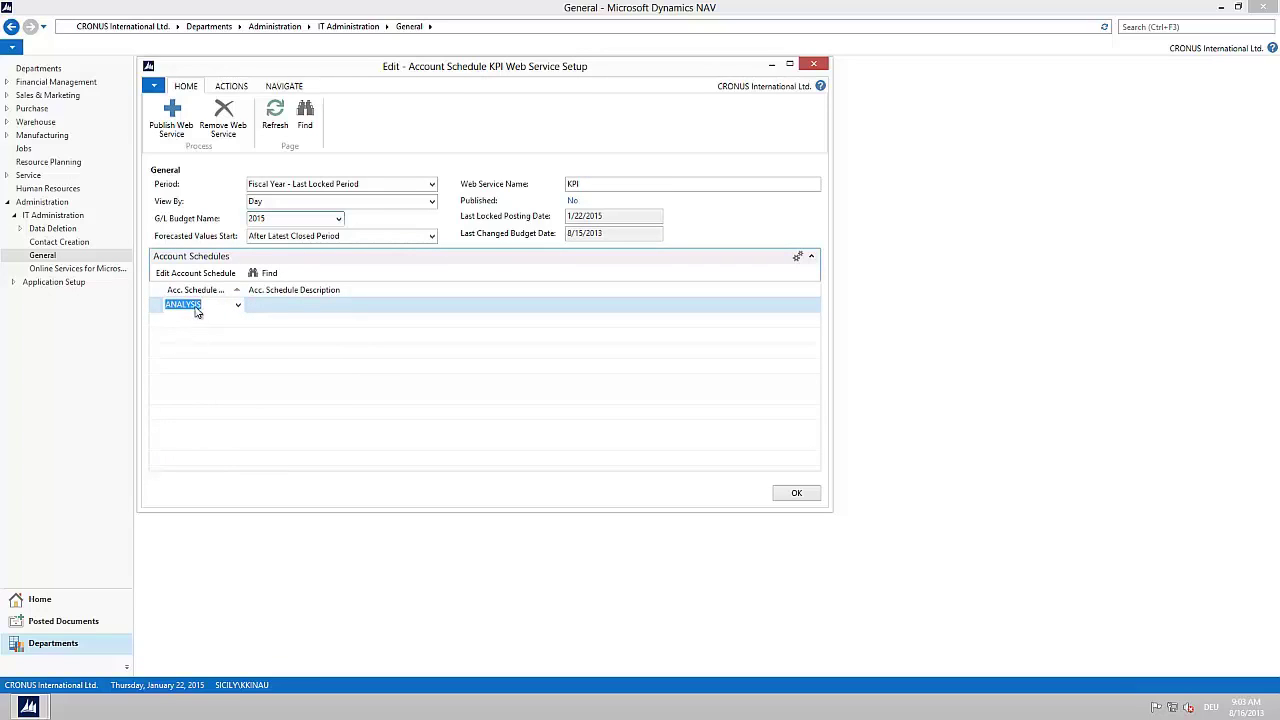
pyautogui.click(176, 130)
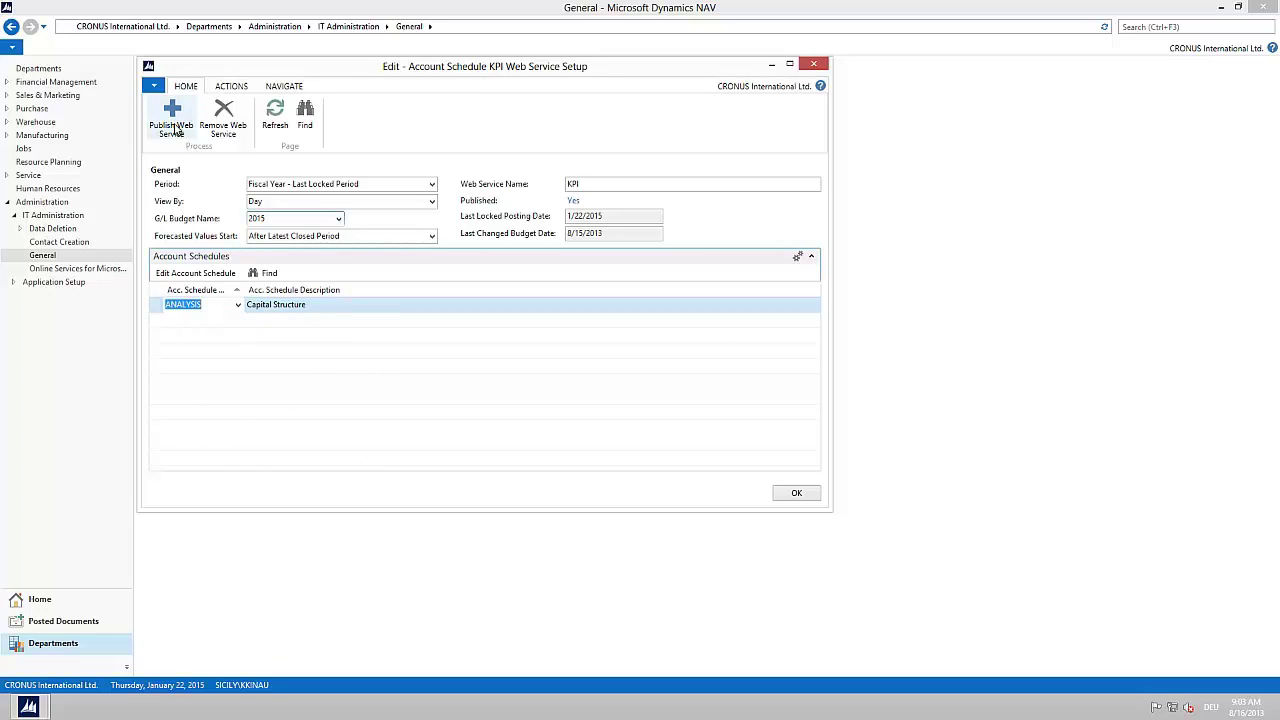
pyautogui.click(285, 88)
# Show the Web Services list to confirm the published KPI service.
pyautogui.click(226, 120)
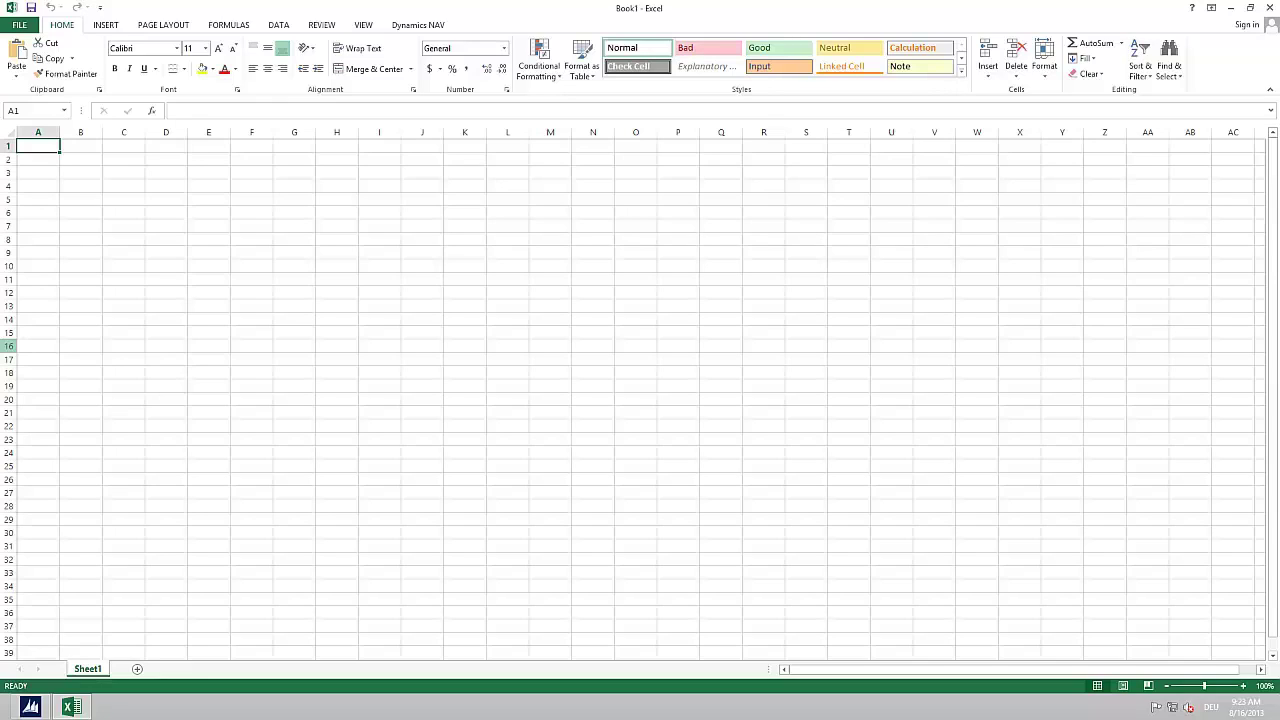
# Start a new Excel data connection of type OData Data Feed.
pyautogui.click(279, 28)
pyautogui.click(108, 62)
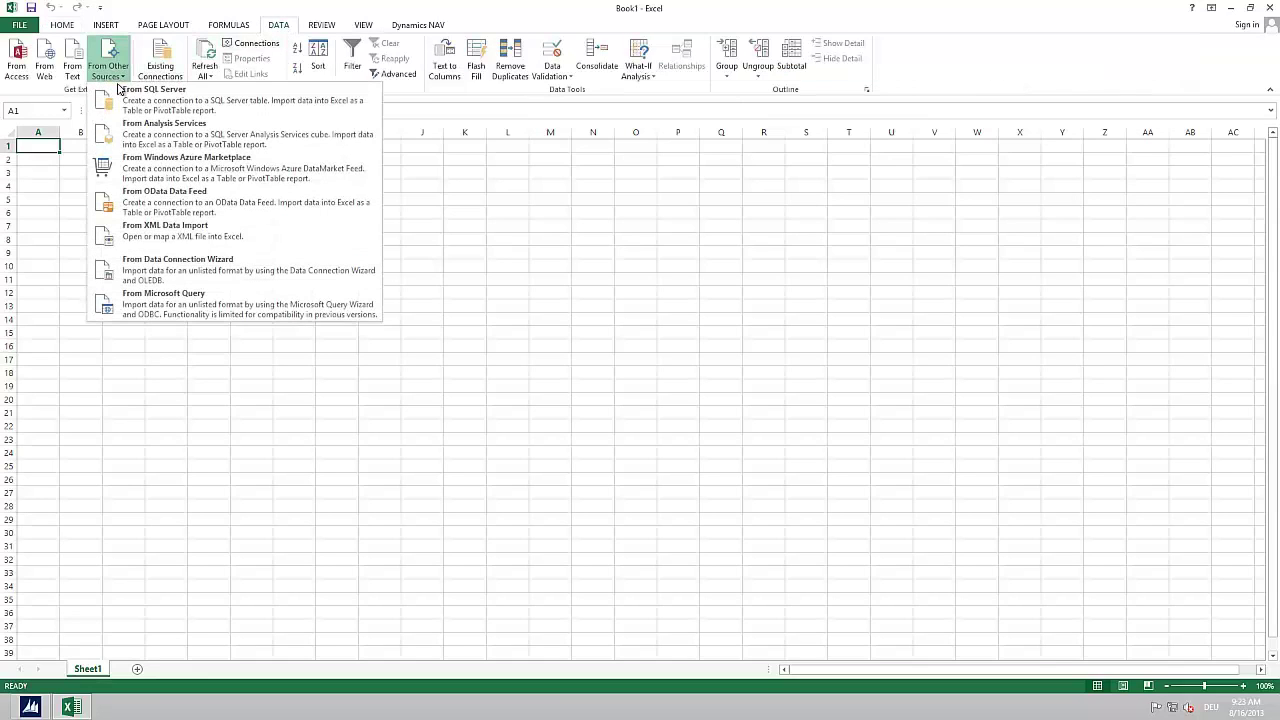
pyautogui.click(169, 200)
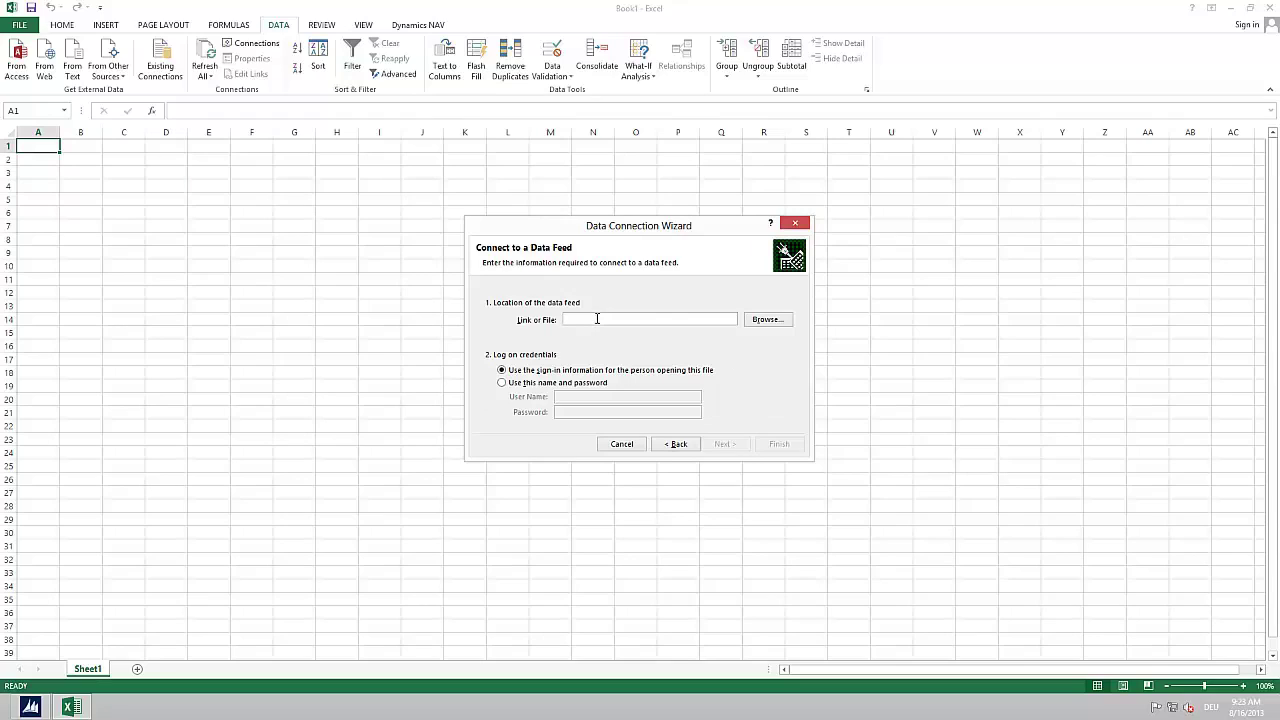
# Connect to the pasted KPI OData feed URL, include the KPI table, and save the connection.
pyautogui.hotkey('ctrl', 'v')
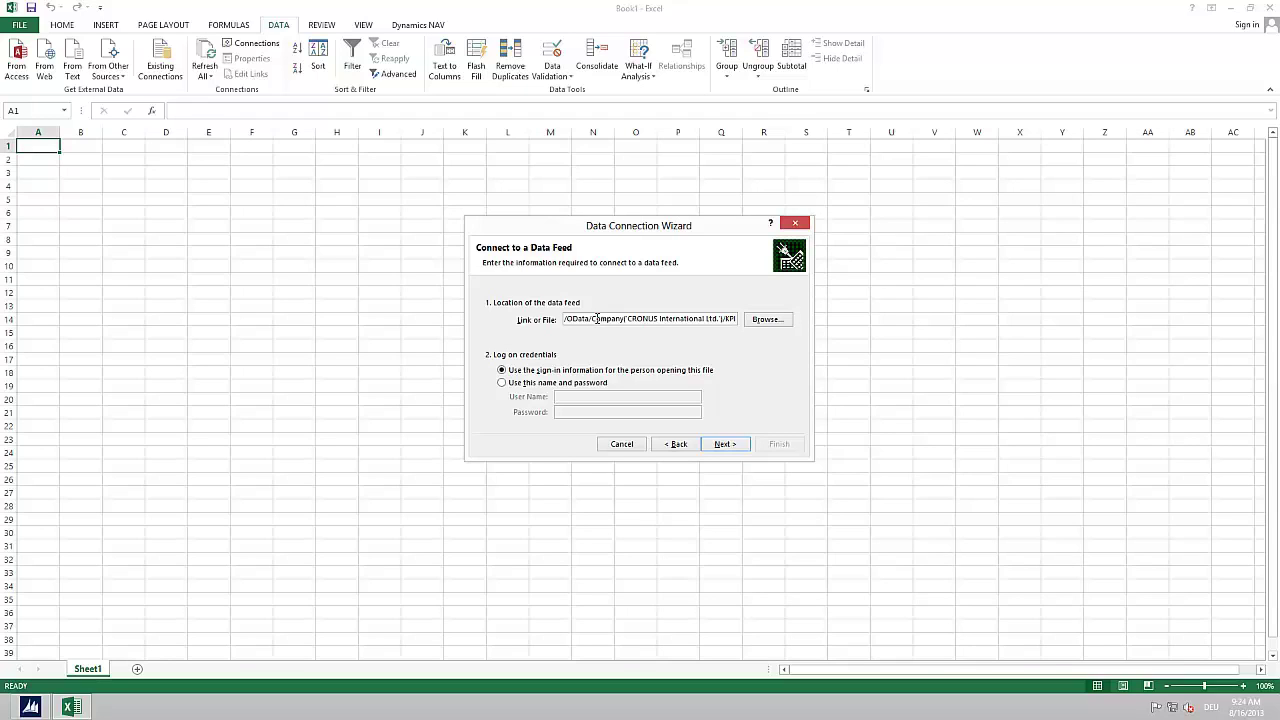
pyautogui.click(724, 443)
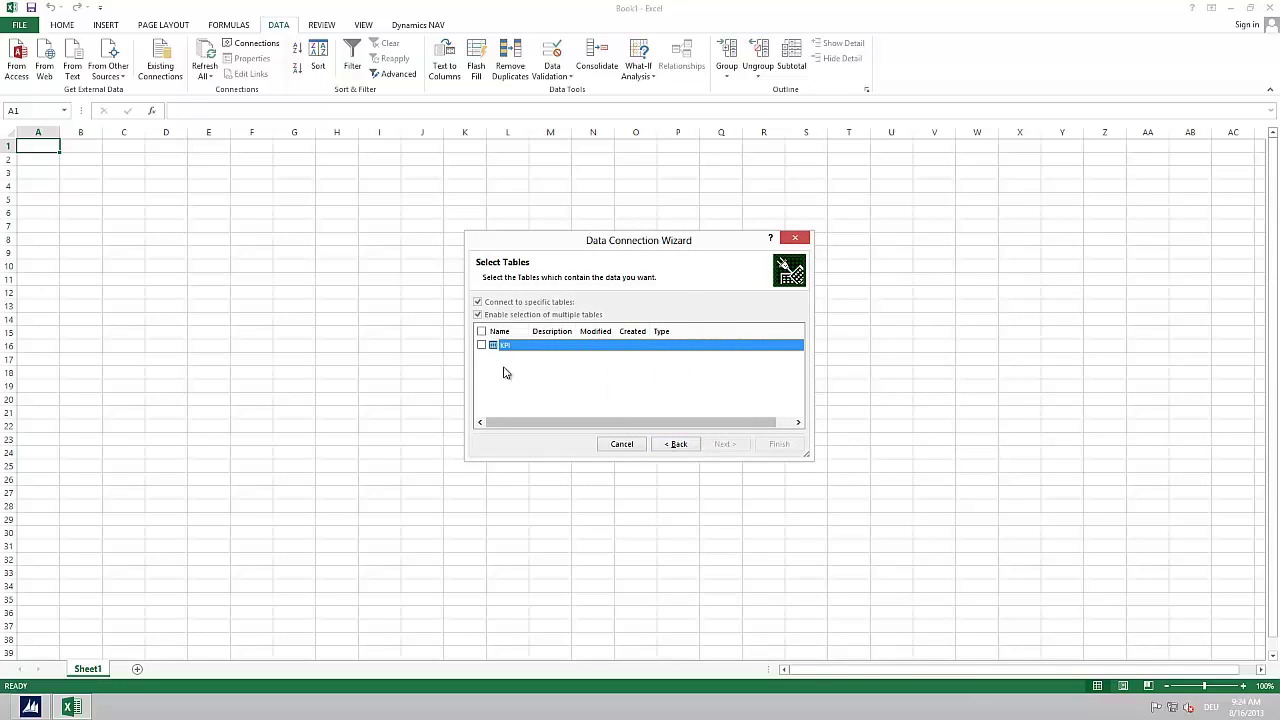
pyautogui.click(481, 345)
pyautogui.click(722, 444)
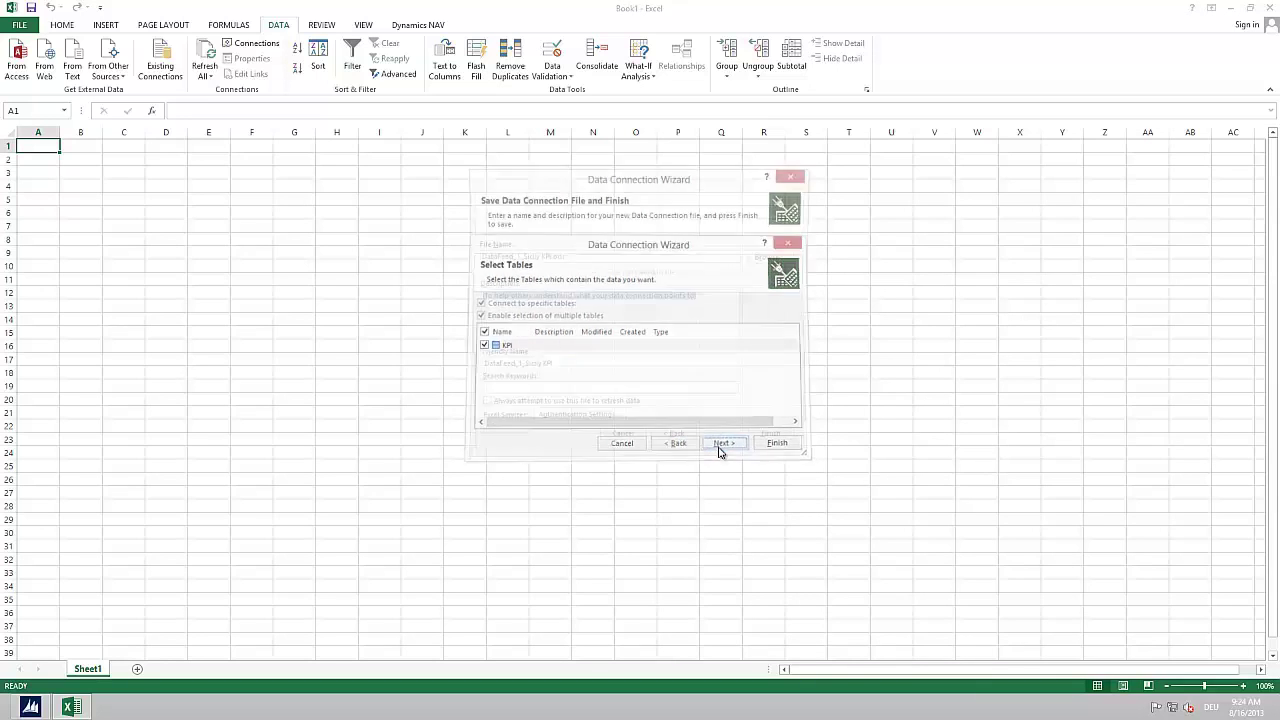
pyautogui.click(777, 443)
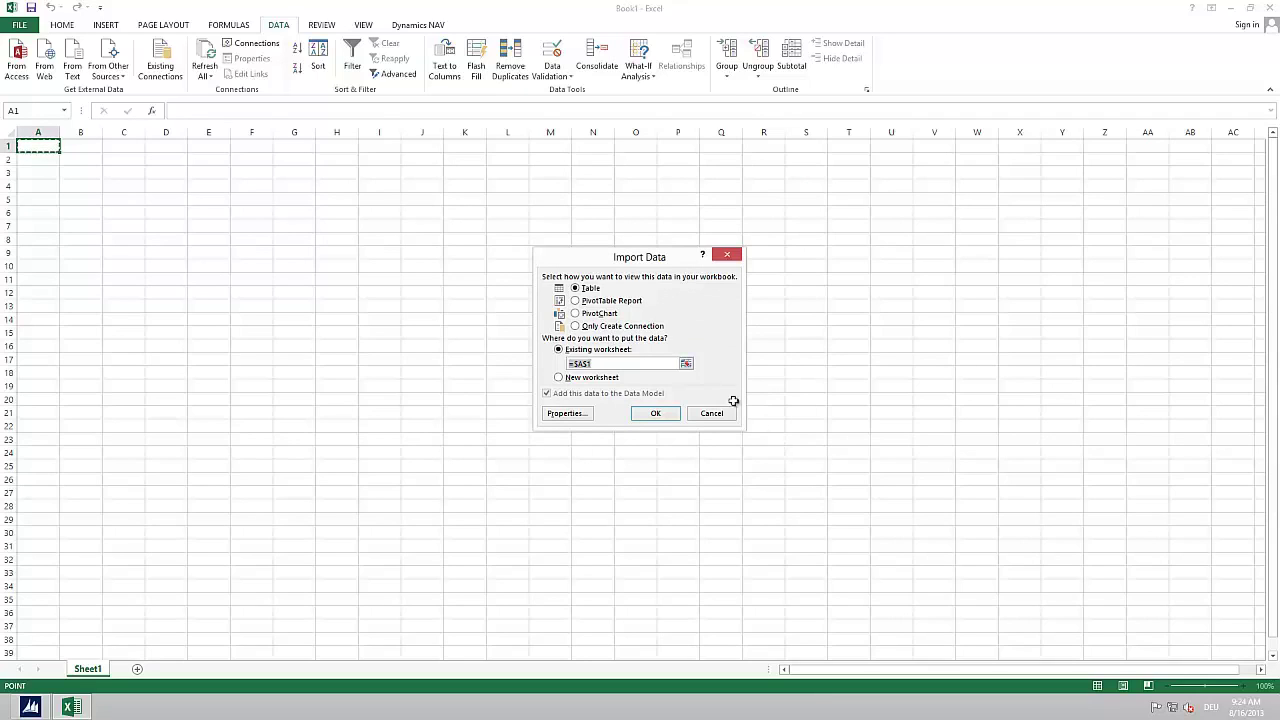
# Import the KPI feed as a PivotChart into the existing worksheet at $A$1.
pyautogui.click(601, 315)
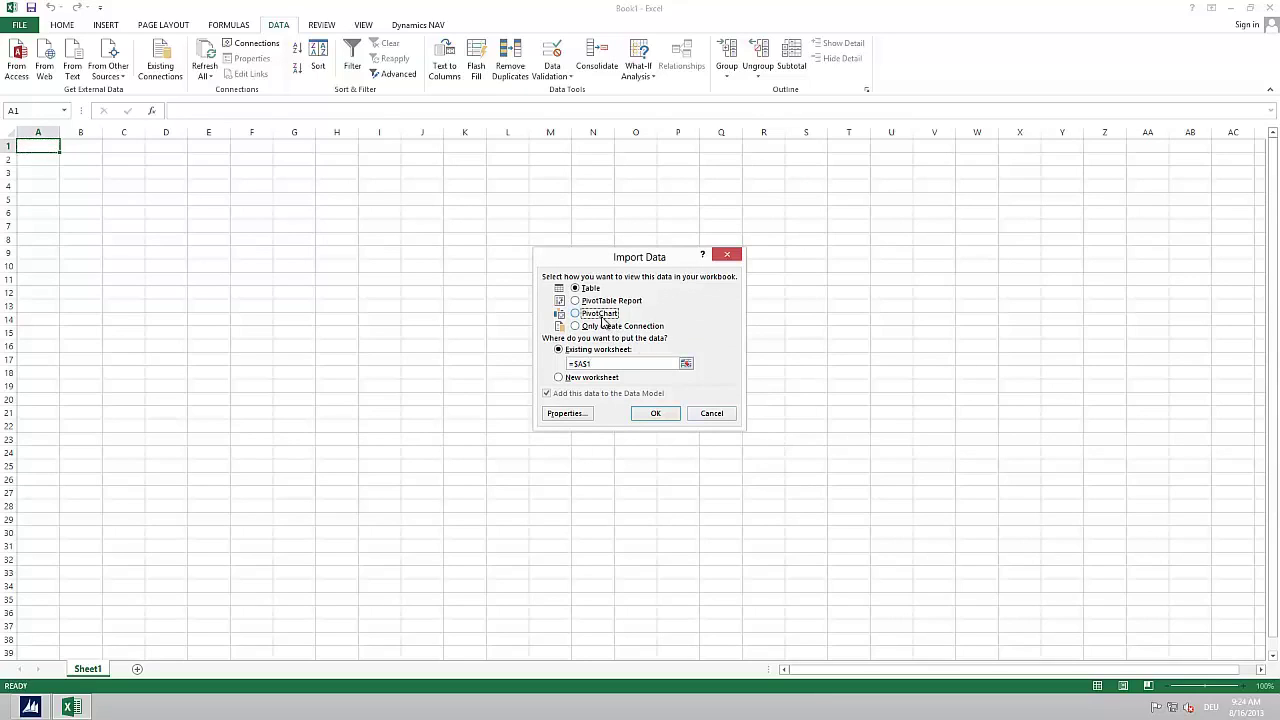
pyautogui.click(656, 414)
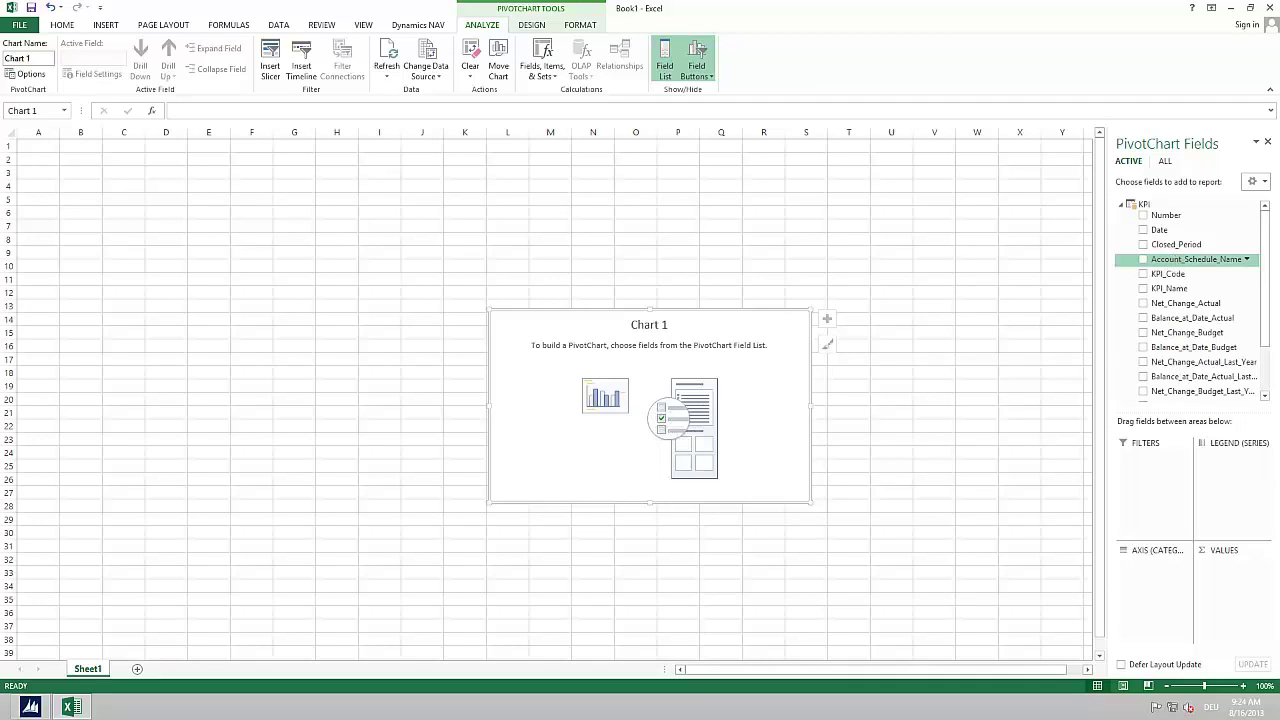
# Place Account_Schedule_Name in Filters, KPI_Name in Legend, Date in Axis, Balance_at_Date_Actual in Values.
pyautogui.moveTo(1176, 260); pyautogui.dragTo(1163, 510)
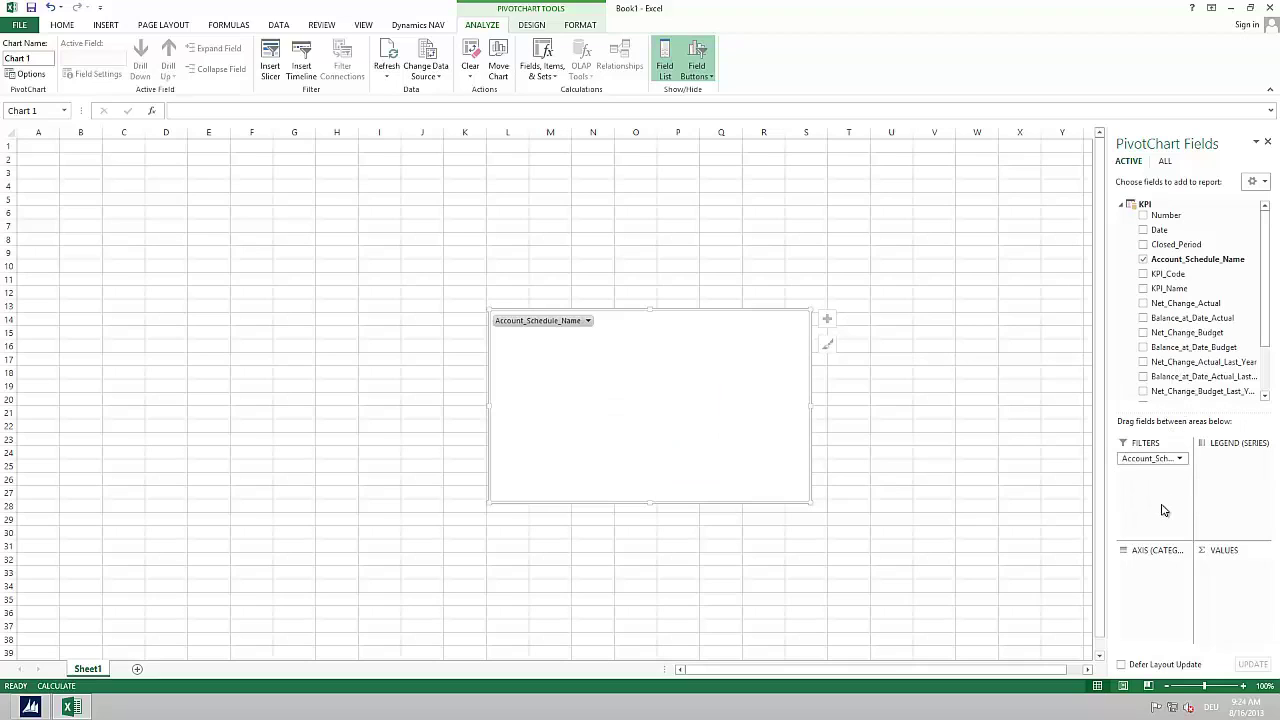
pyautogui.moveTo(1166, 288); pyautogui.dragTo(1240, 500)
pyautogui.moveTo(1157, 231); pyautogui.dragTo(1140, 597)
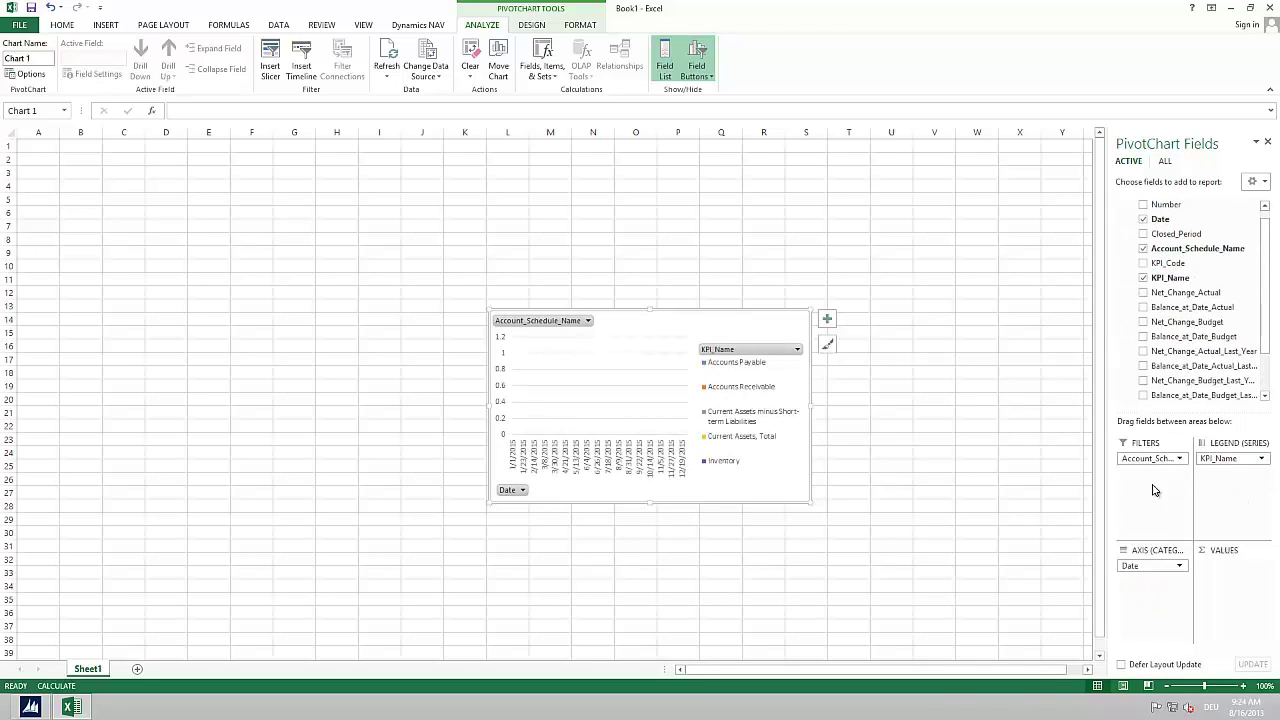
pyautogui.moveTo(1190, 307); pyautogui.dragTo(1234, 590)
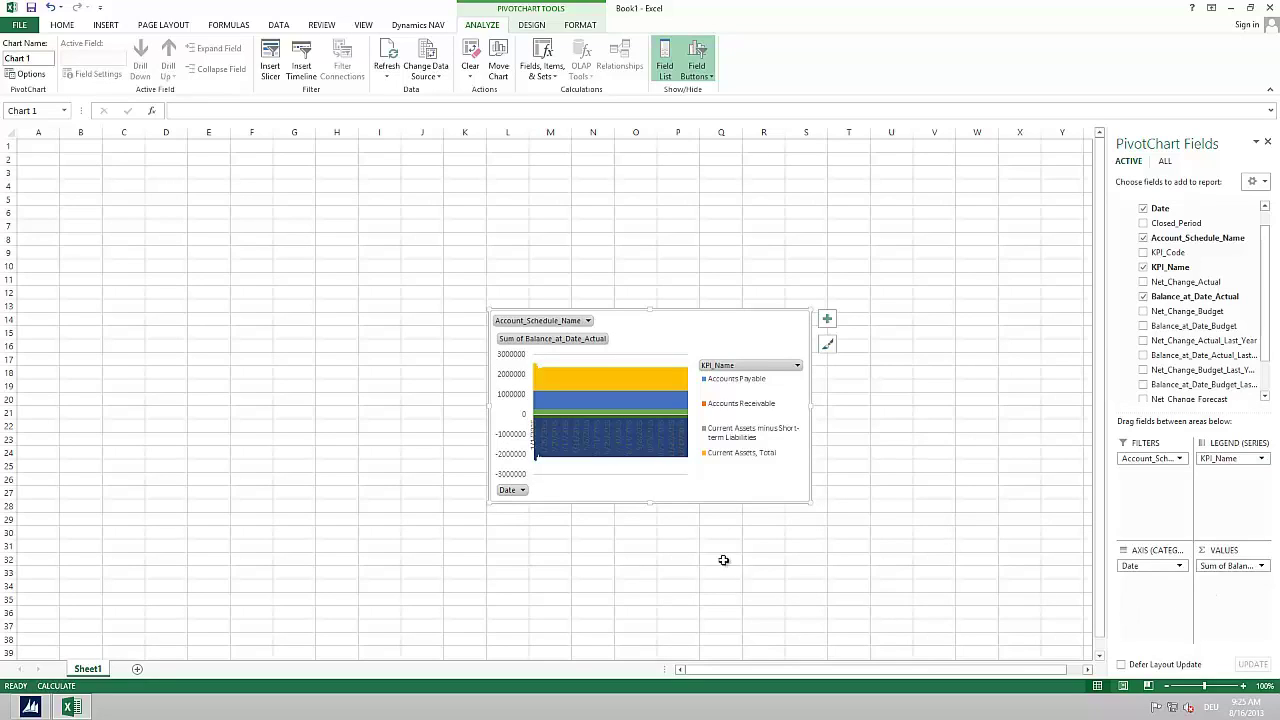
# Change the Inventory series chart type to Line, giving one line per KPI_Name.
pyautogui.rightClick(600, 395)
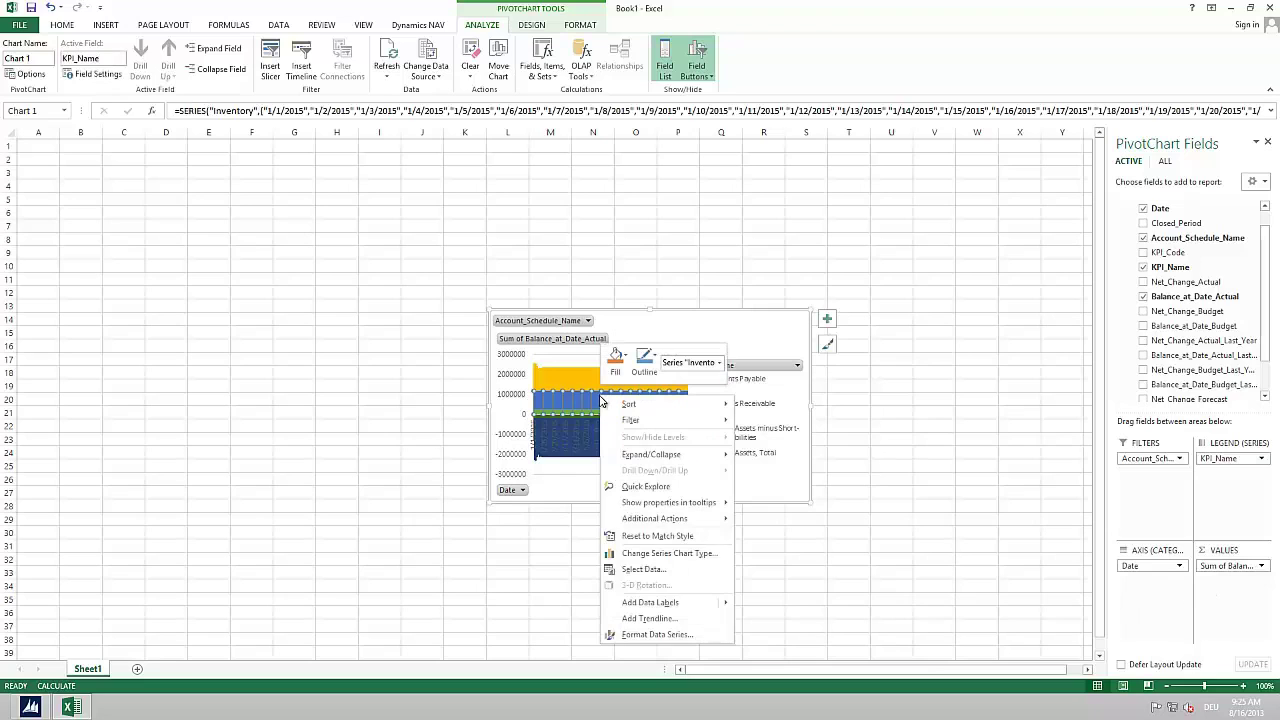
pyautogui.click(643, 558)
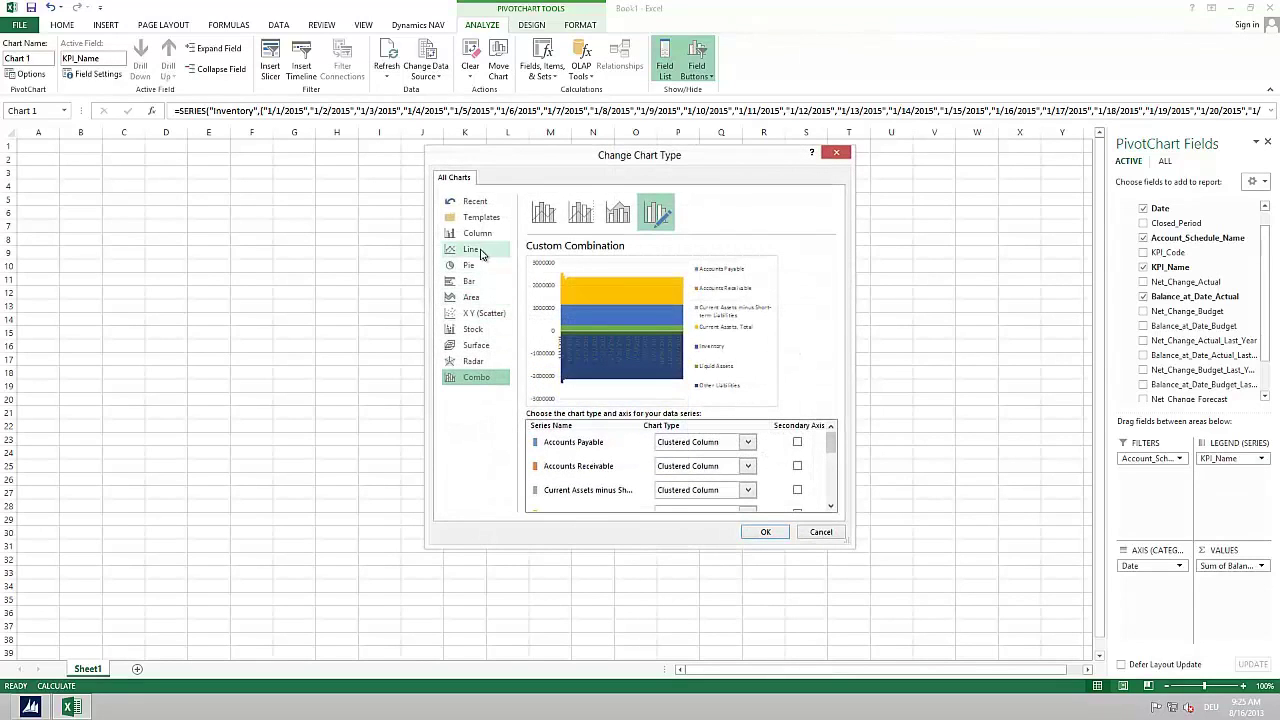
pyautogui.click(478, 251)
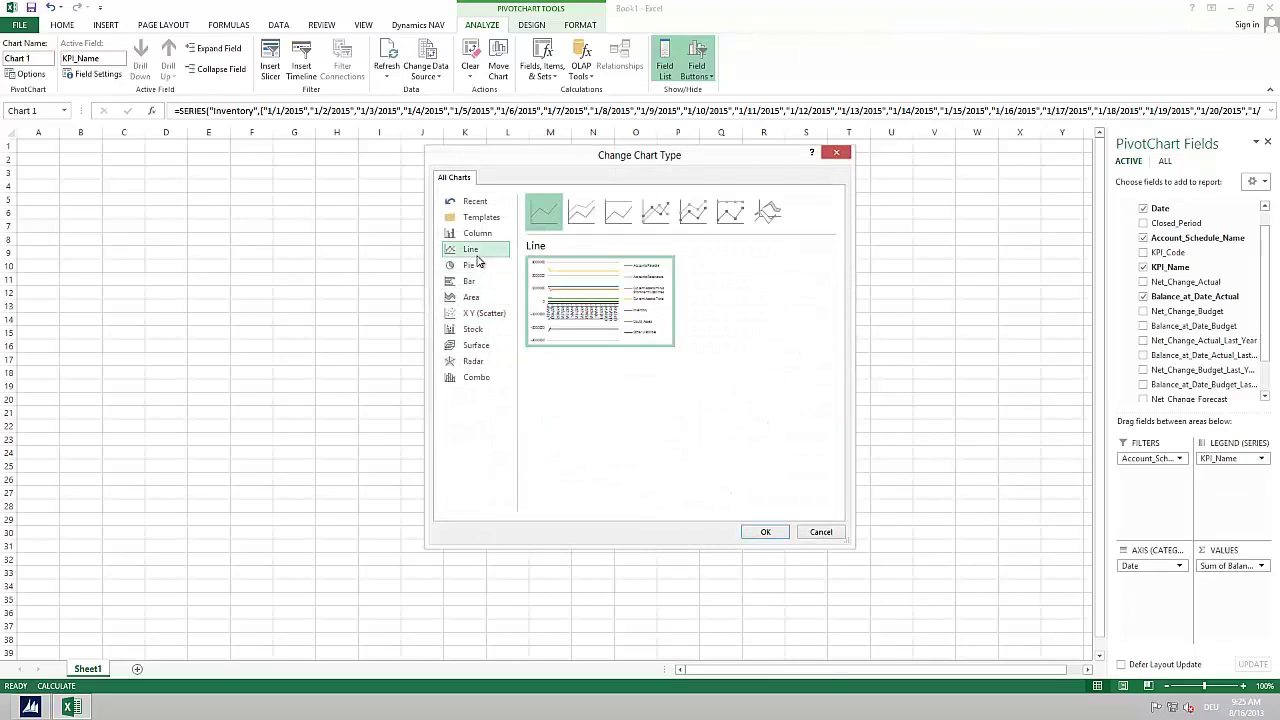
pyautogui.click(762, 531)
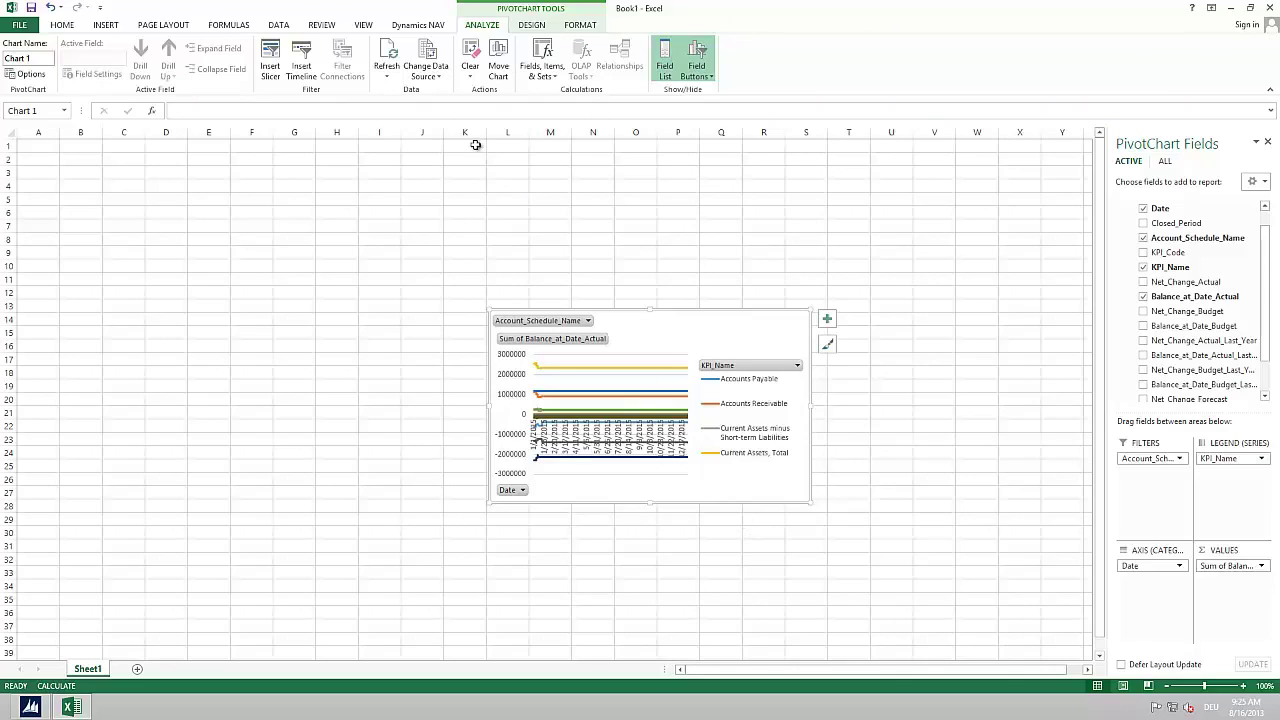
# Refresh the KPI line PivotChart so it reloads balances from the web service.
pyautogui.click(390, 55)
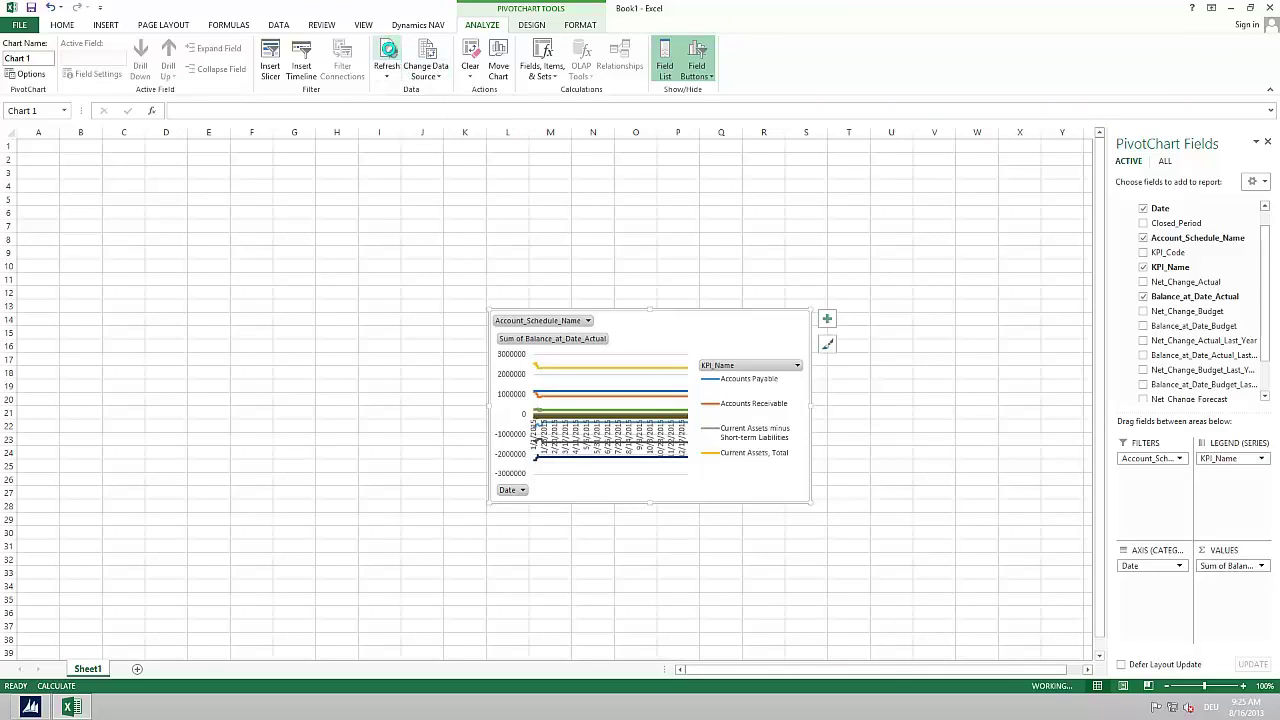